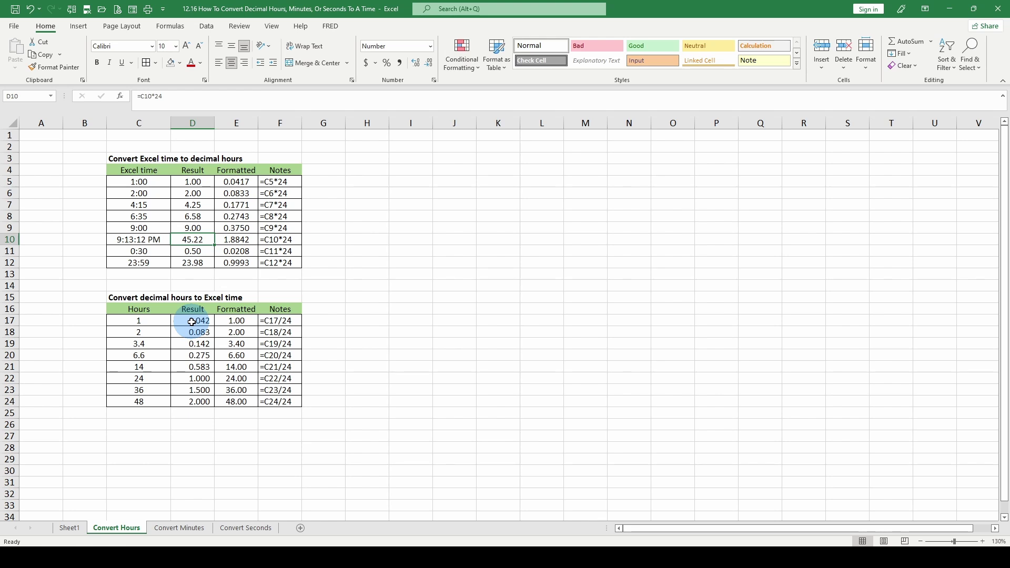
- Examine the Excel times, multiply-by-24 results and formatted values in rows 5 and 6 of the time-to-decimal-hours table
click(150, 182)
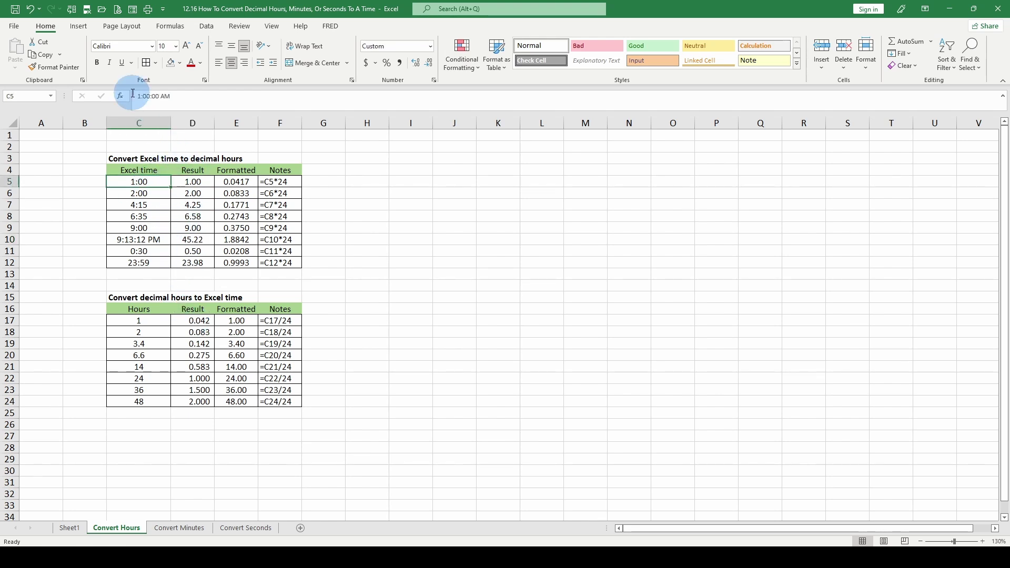
click(193, 181)
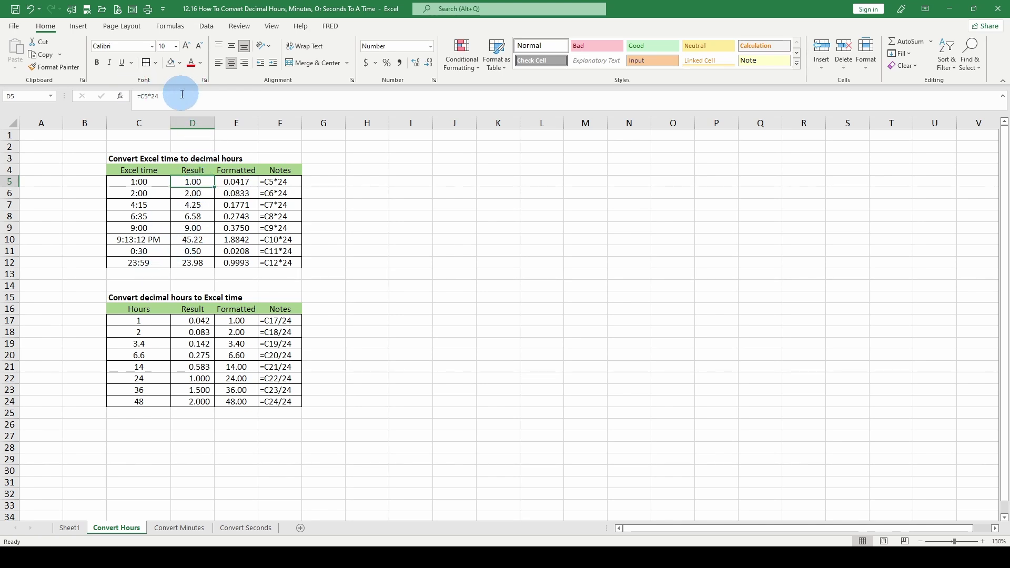
click(135, 192)
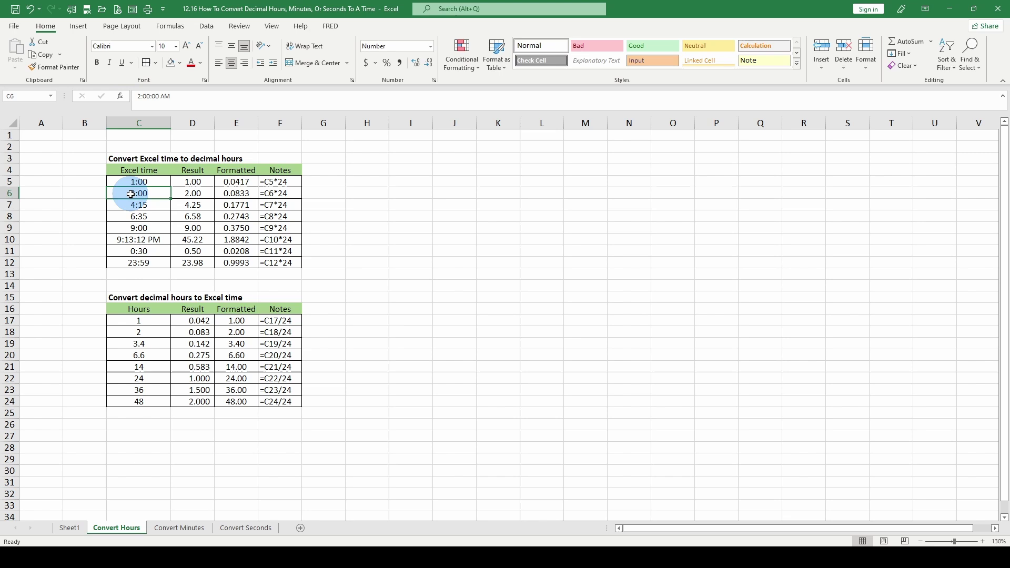
click(180, 197)
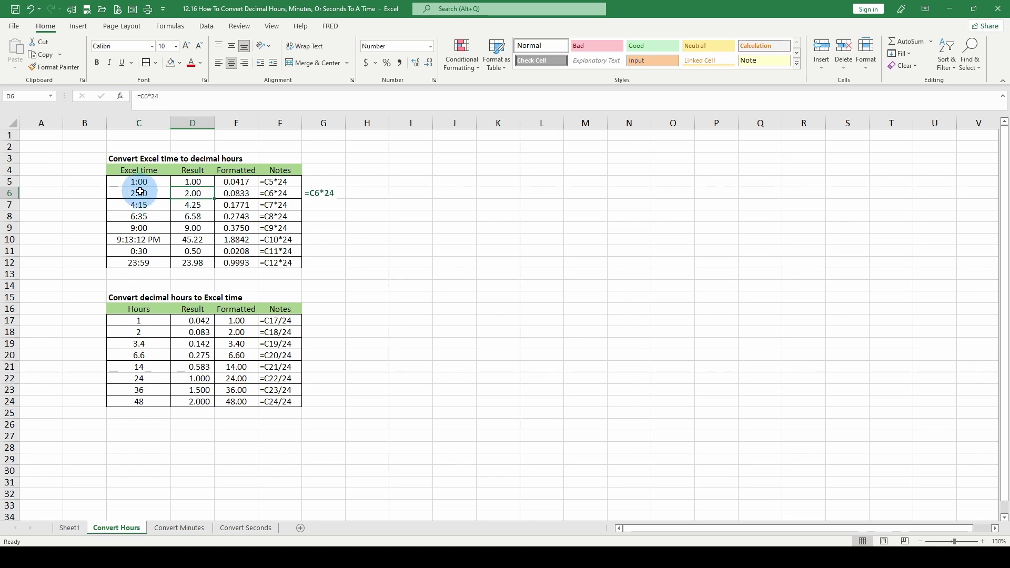
click(139, 193)
click(194, 194)
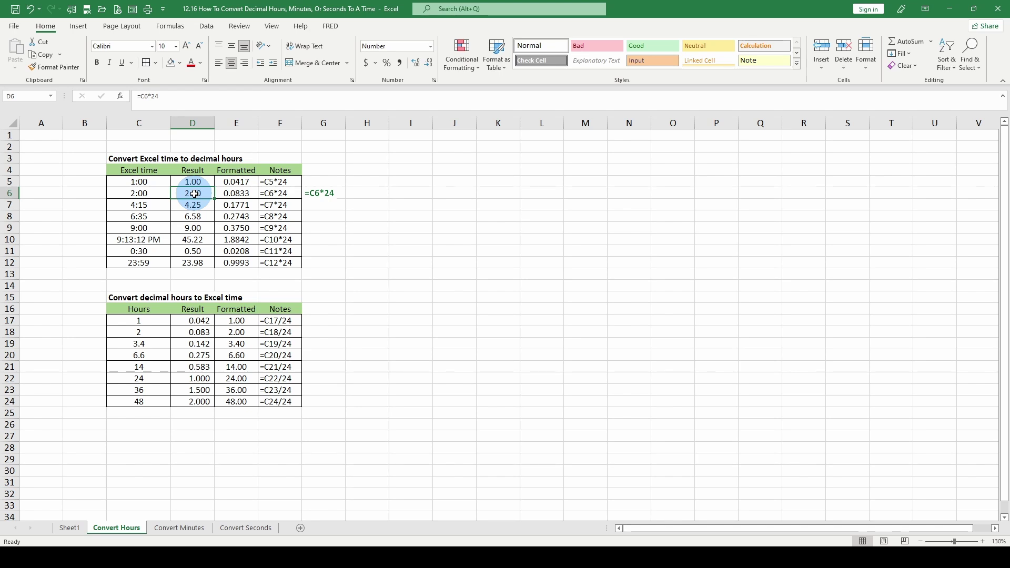
click(237, 194)
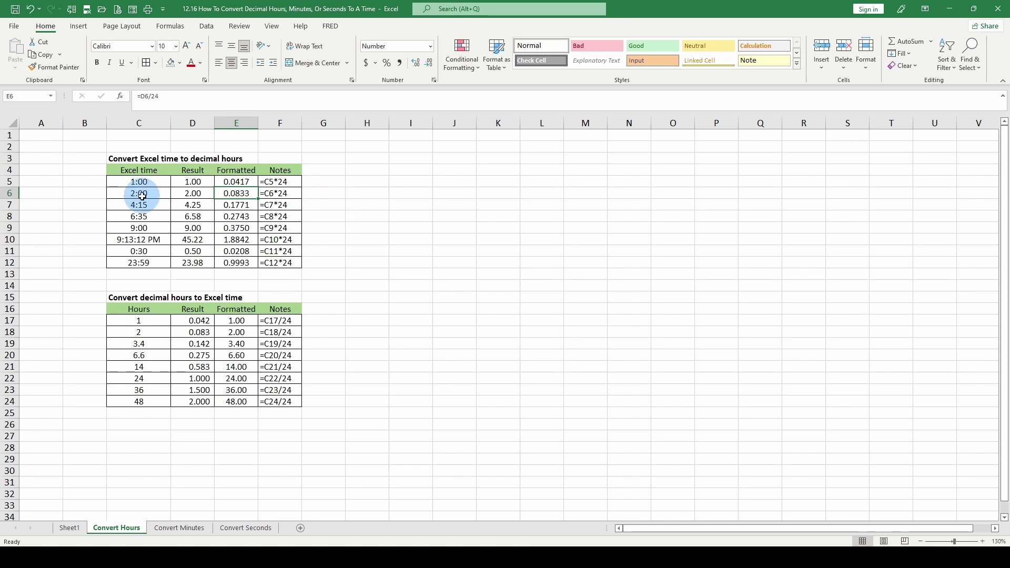
key(Left)
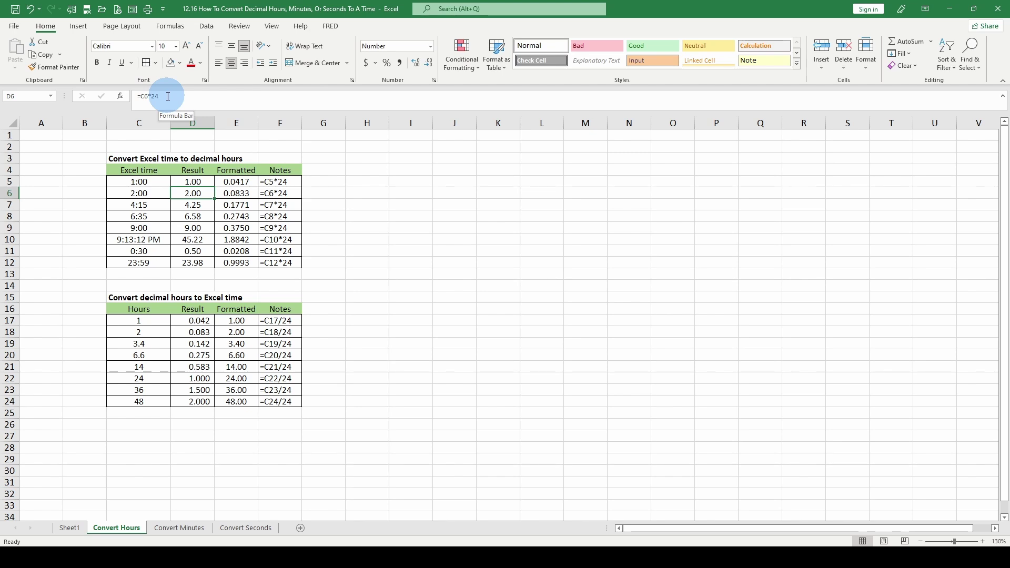
click(141, 194)
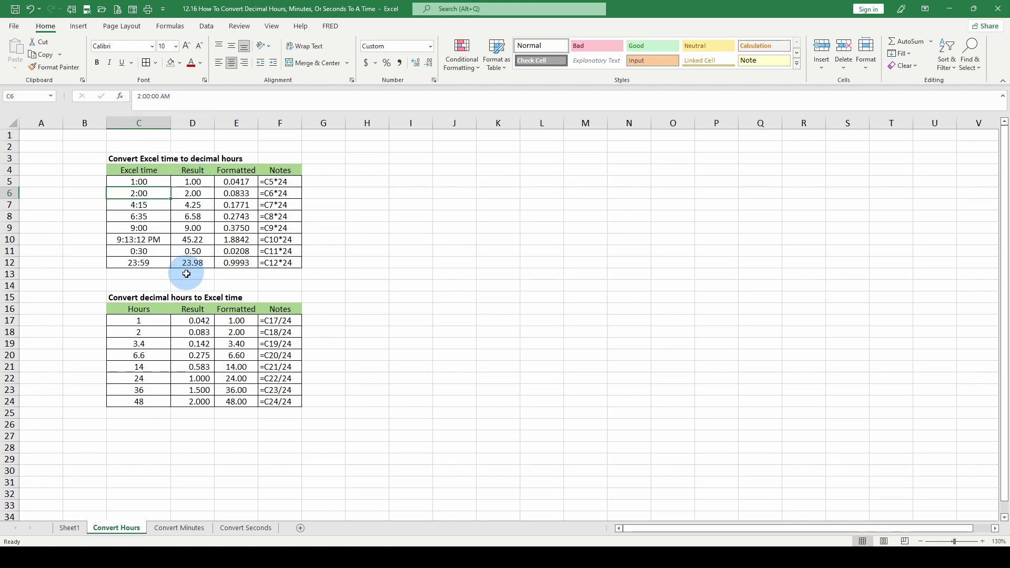
key(Right)
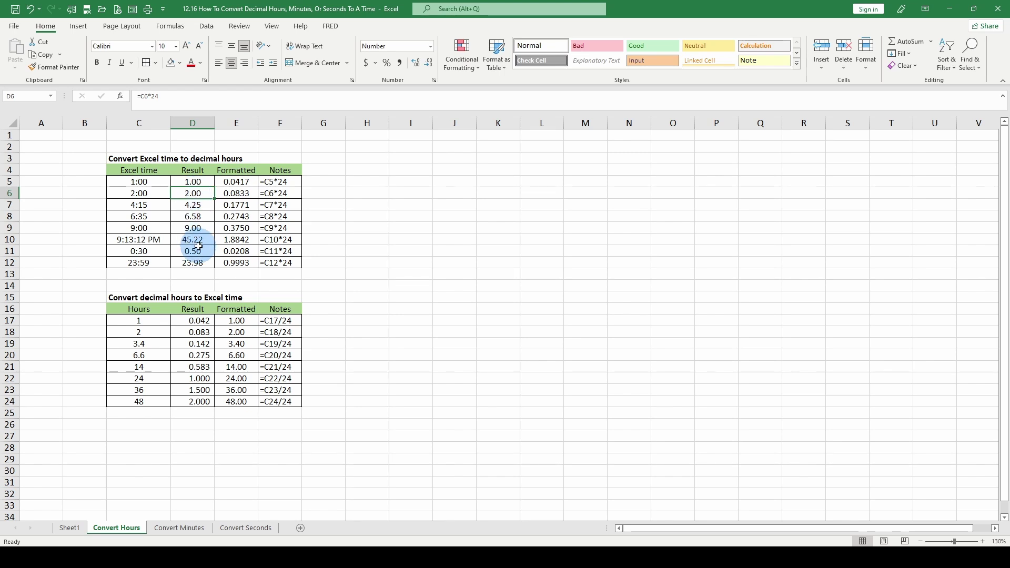
key(Right)
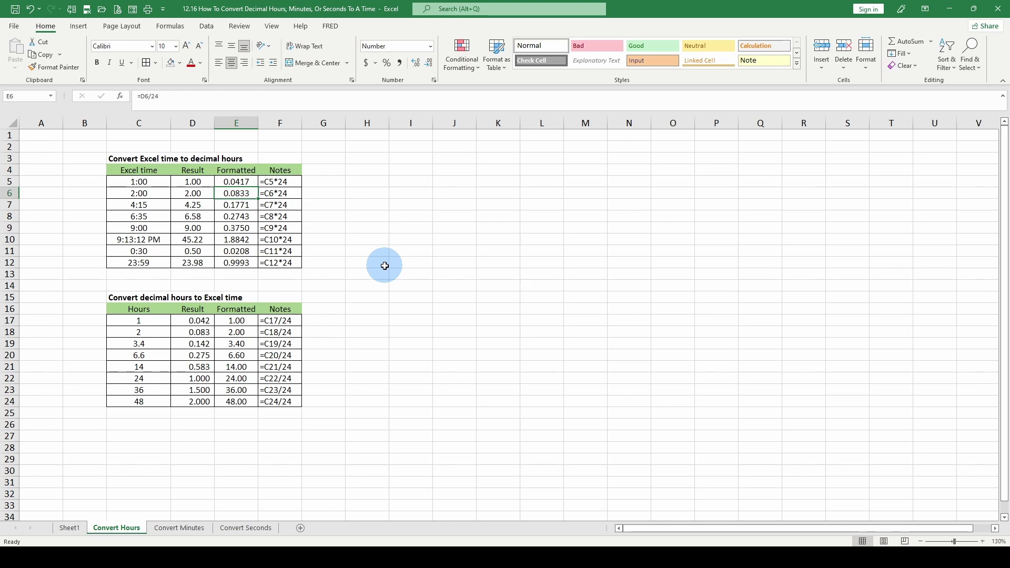
key(Left)
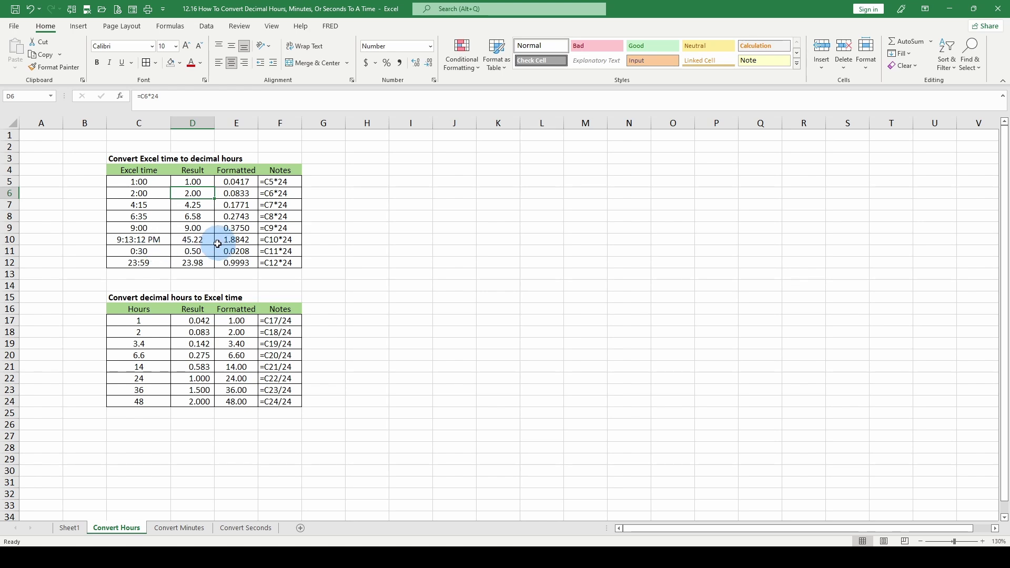
- Inspect the underlying time in C10 and the formulas in D10 and E10, and compare it with the entries in C9, C8 and C11
click(151, 239)
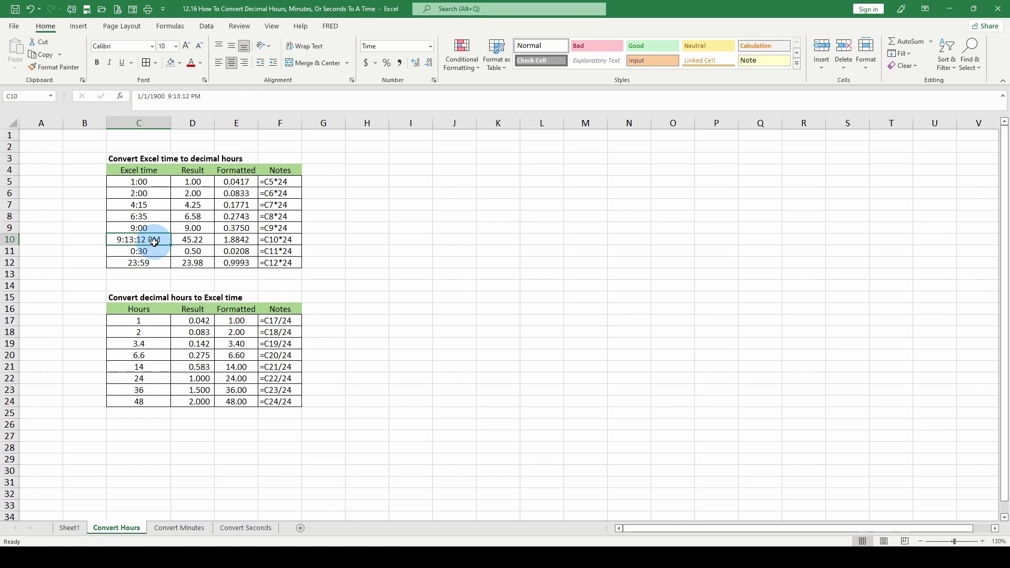
click(188, 240)
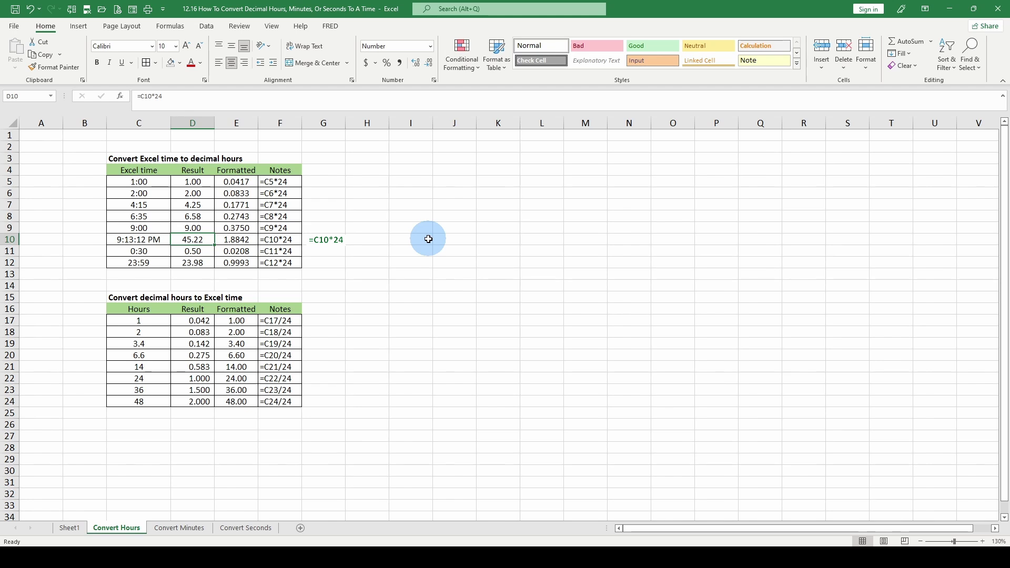
click(244, 240)
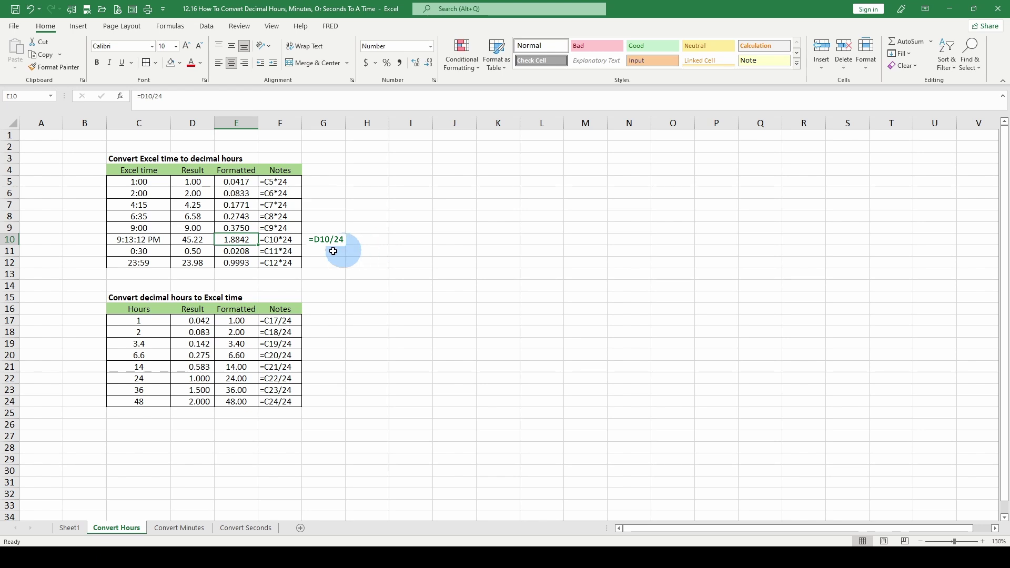
click(150, 238)
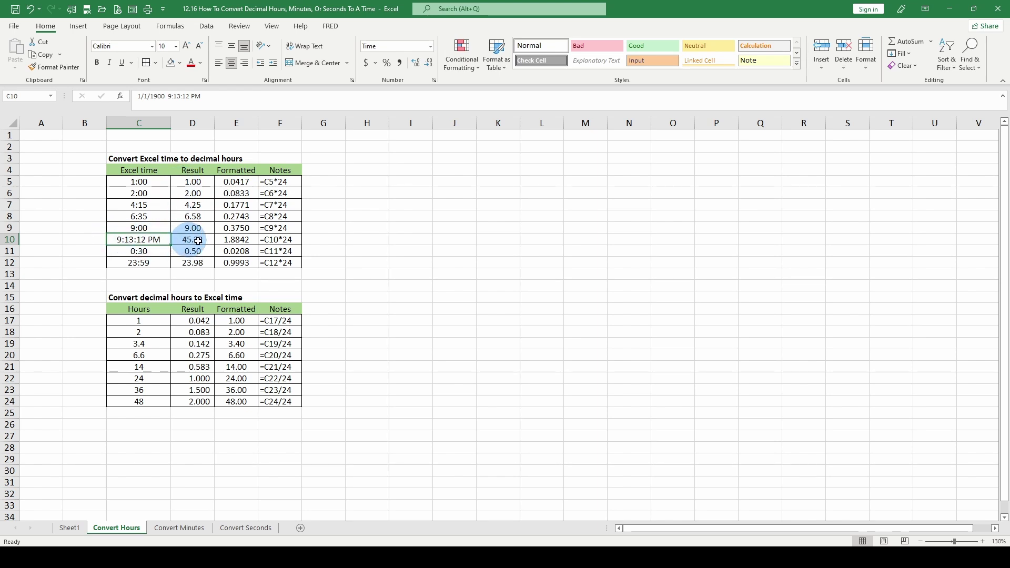
click(135, 227)
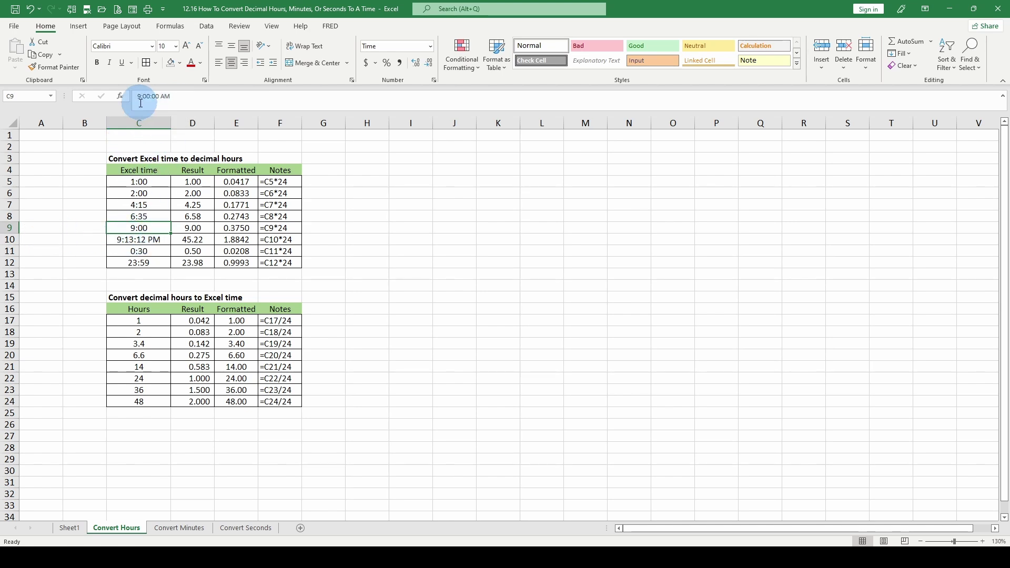
click(138, 216)
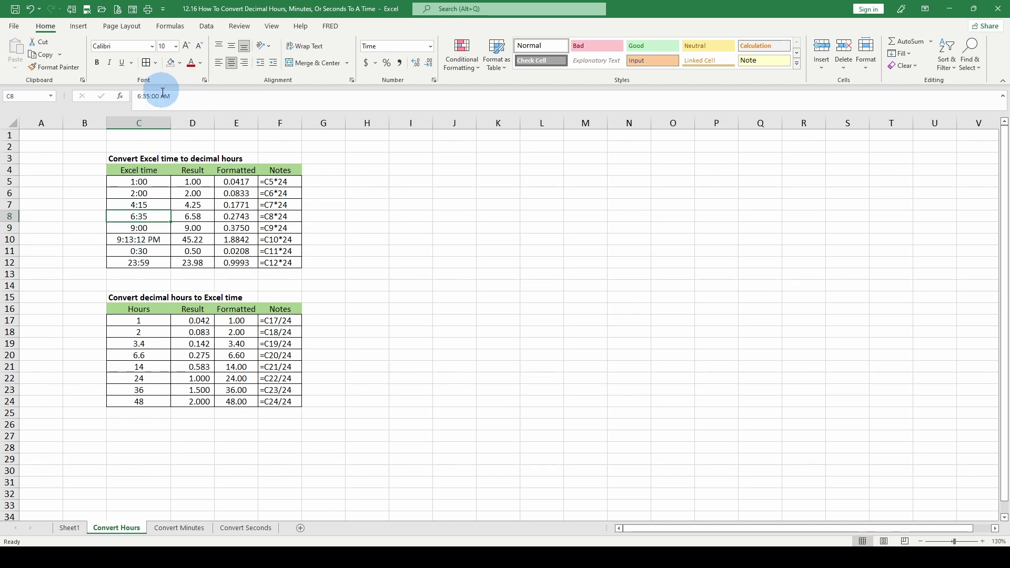
click(145, 252)
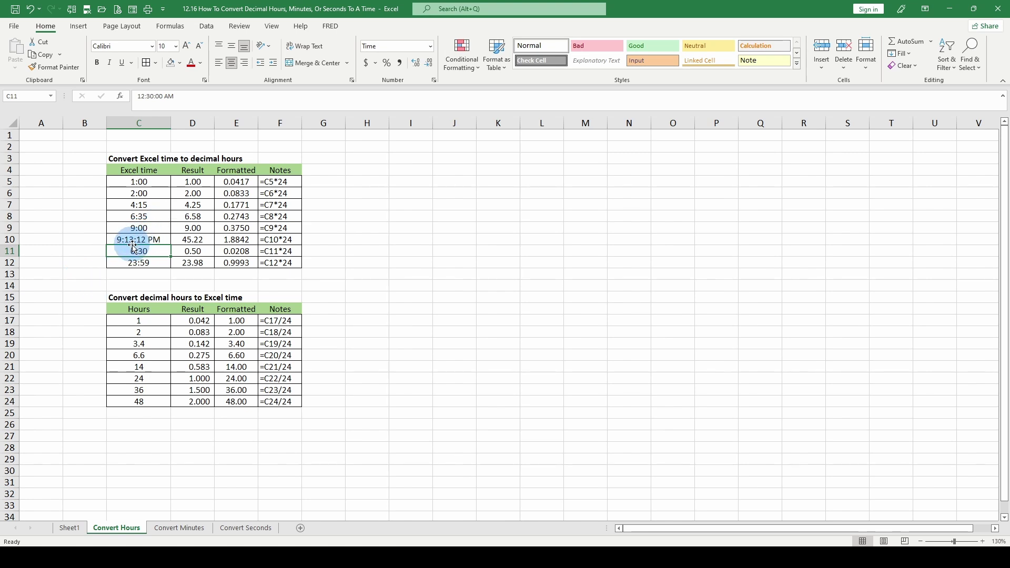
- Remove the 1/1/1900 date from the entry in C10 so it holds only the time 9:13:12 PM
click(147, 239)
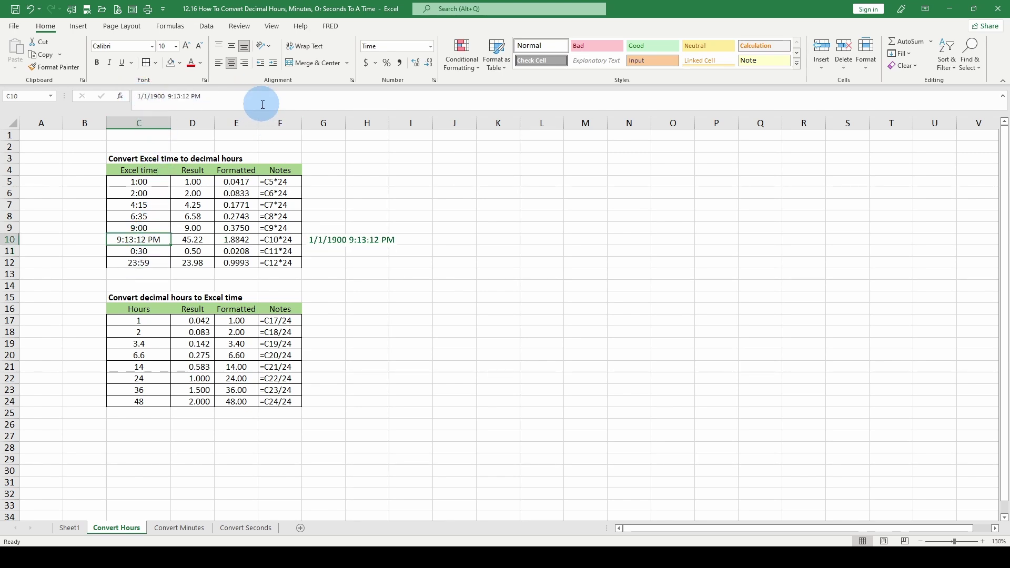
click(125, 97)
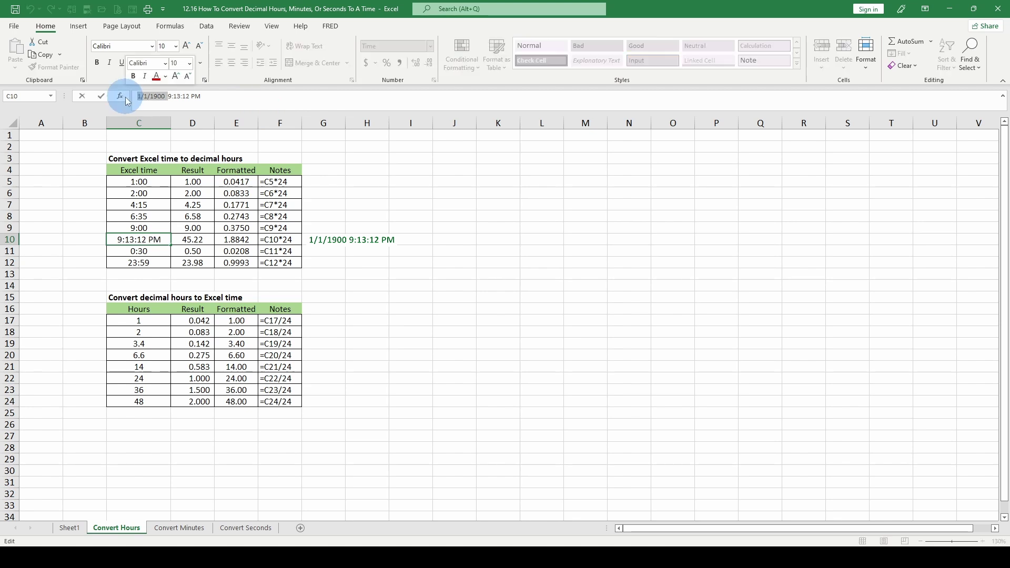
key(Delete)
key(Delete)
key(Delete)
key(Delete)
key(Delete)
key(Delete)
key(Delete)
key(Delete)
key(Delete)
key(Return)
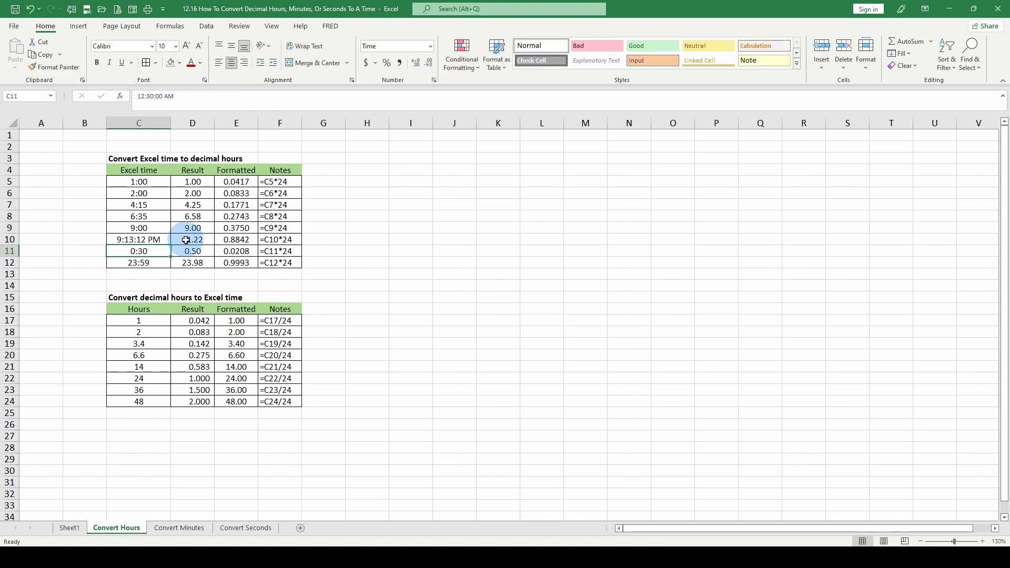
- Check the stored time in C10 against the formulas in D10 and E10
click(191, 239)
click(136, 240)
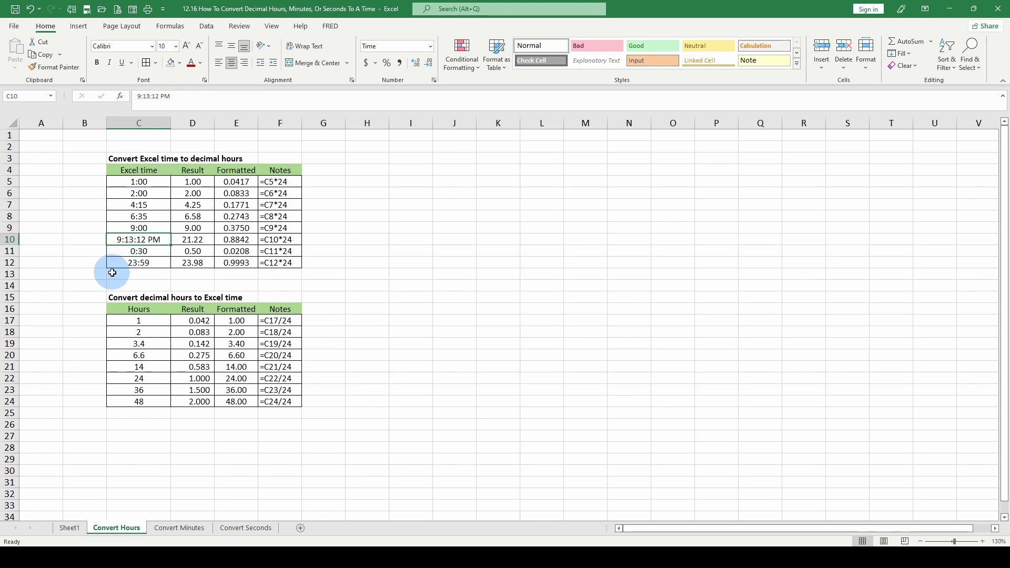
click(188, 244)
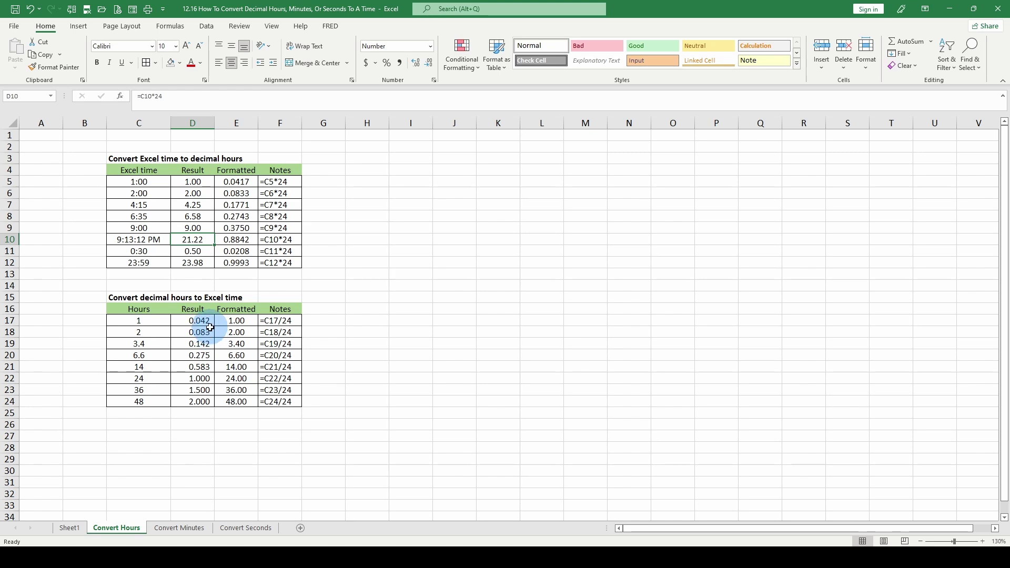
click(233, 241)
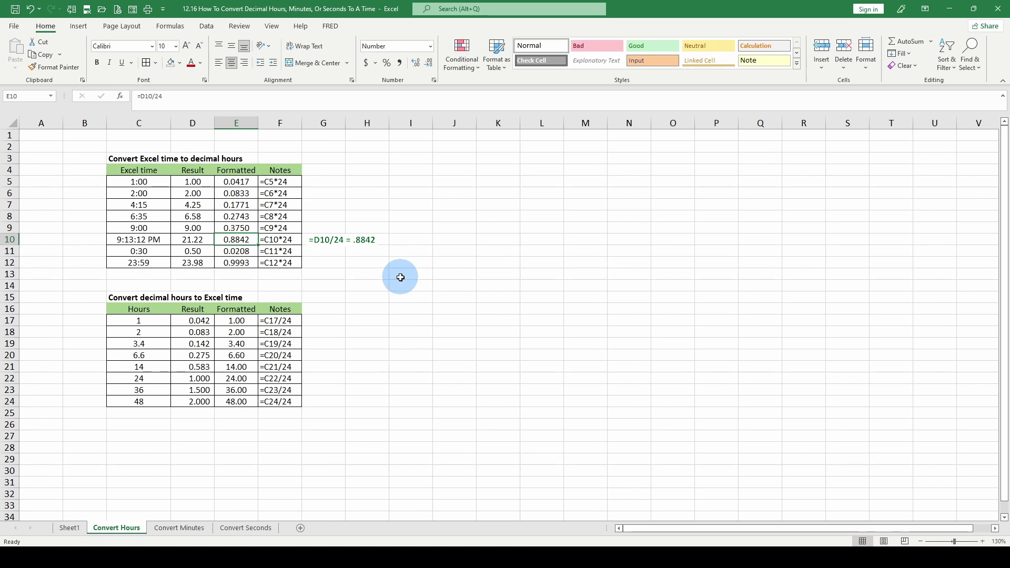
- Set the time in C11 to 1:01 and check its decimal-hours result in D11
click(141, 252)
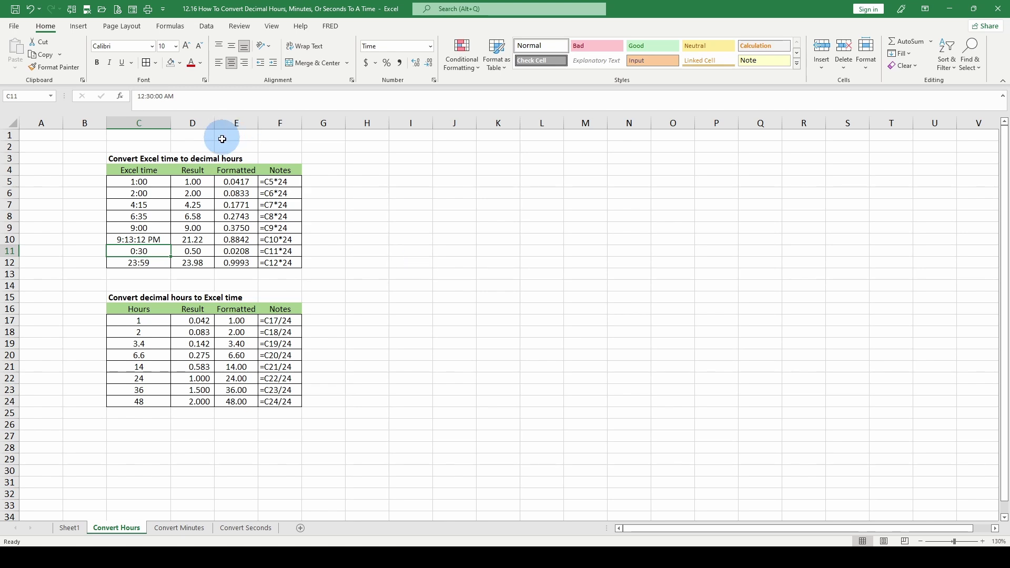
click(196, 251)
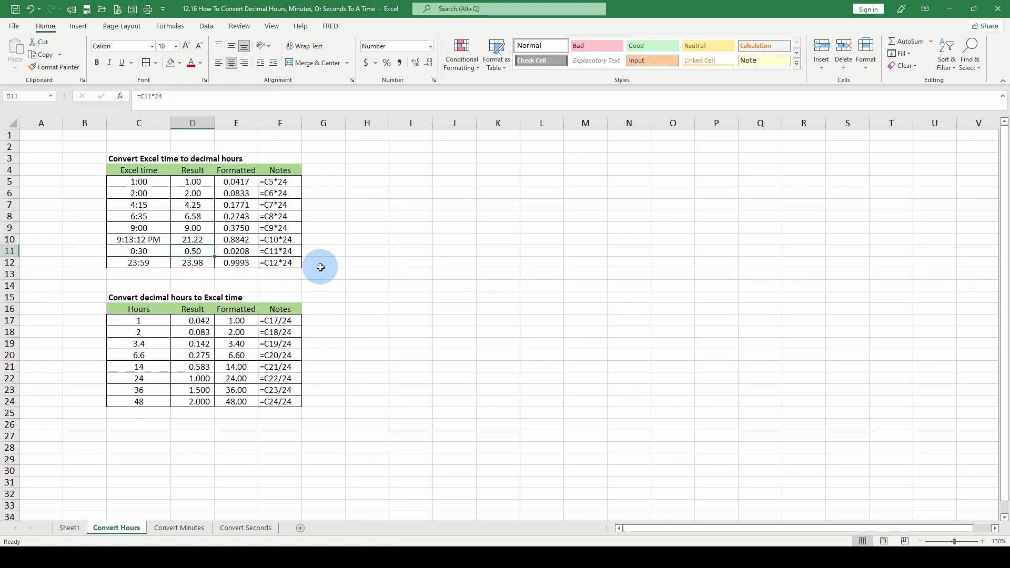
click(129, 252)
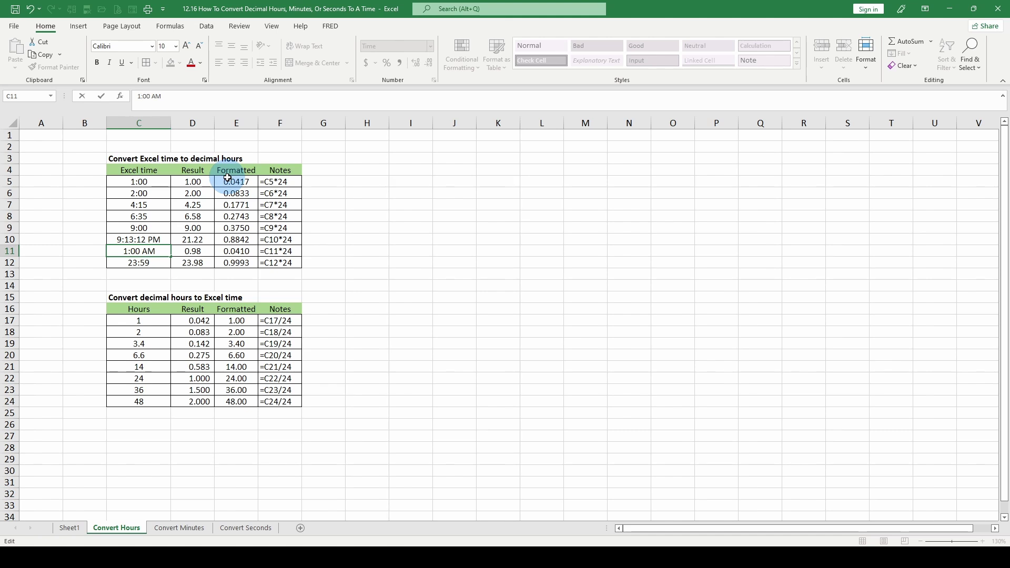
key(ctrl+Return)
click(192, 251)
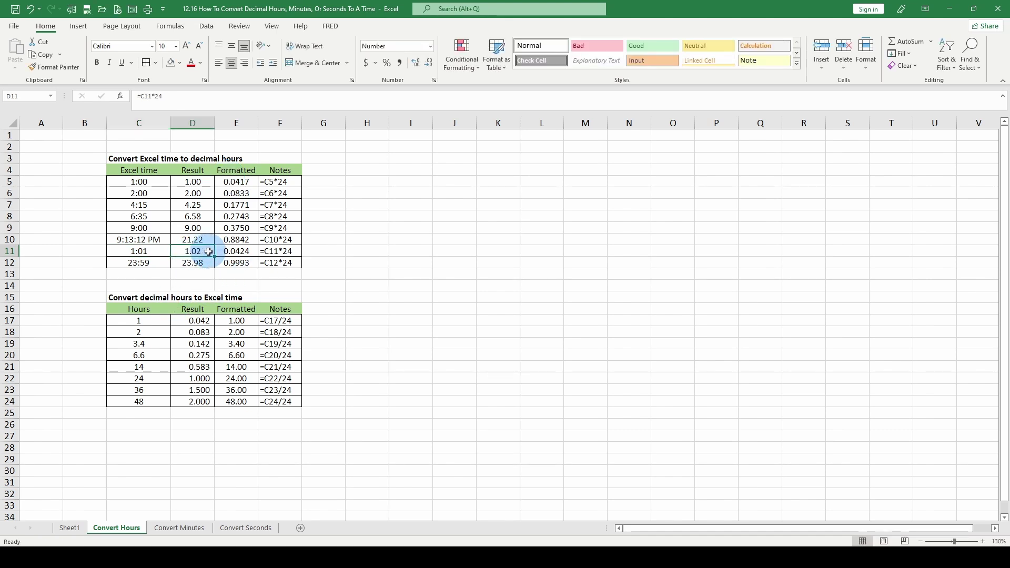
- Review the time entries and decimal-hours formulas in rows 5 to 7, and the time in C10
click(138, 183)
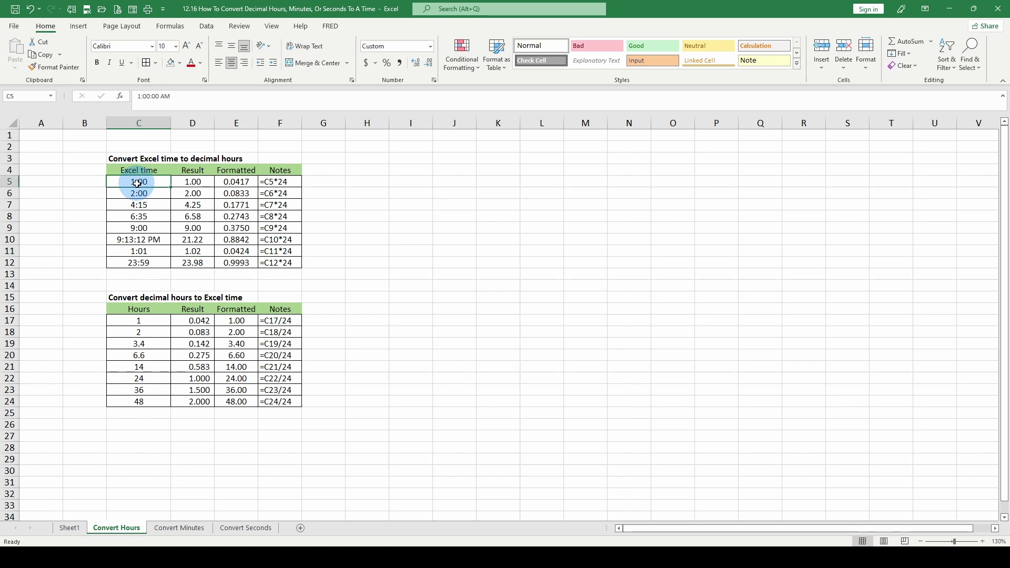
click(184, 183)
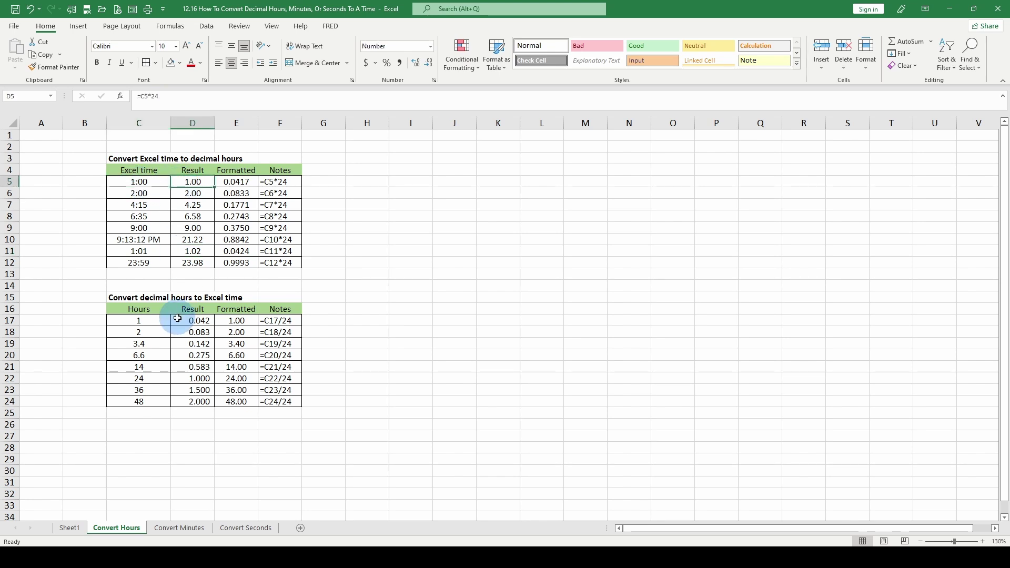
click(195, 191)
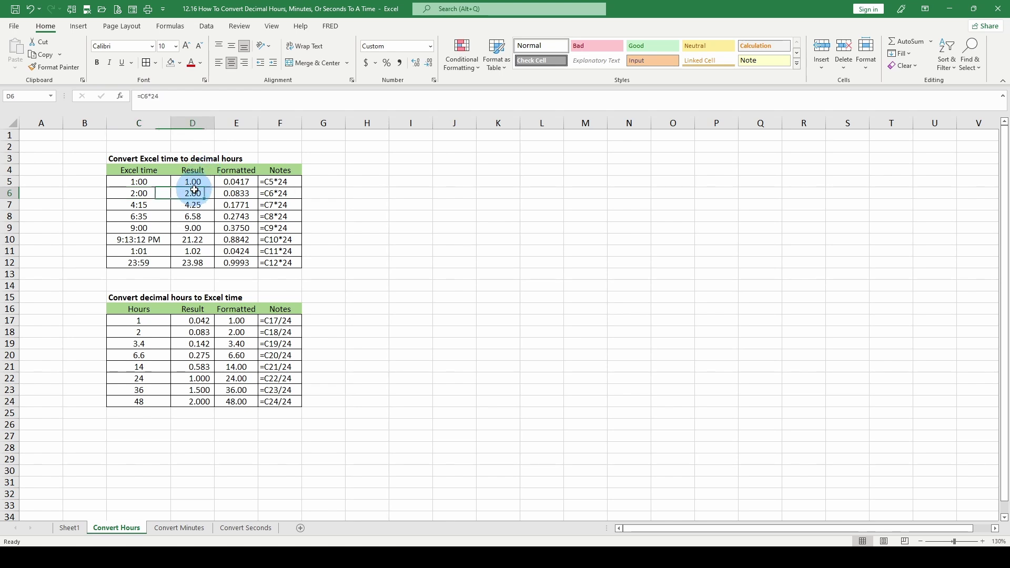
click(141, 205)
click(185, 206)
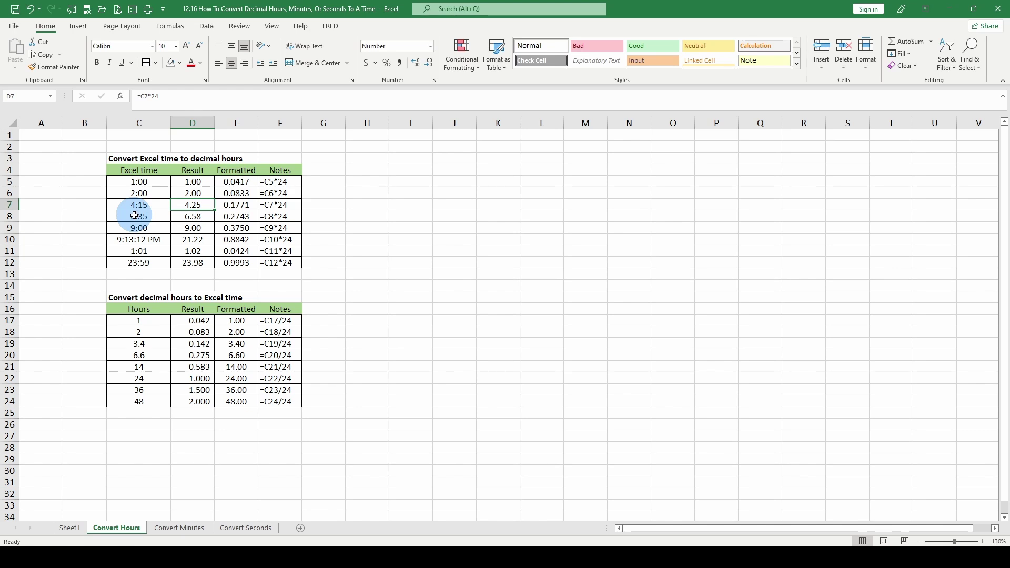
click(138, 240)
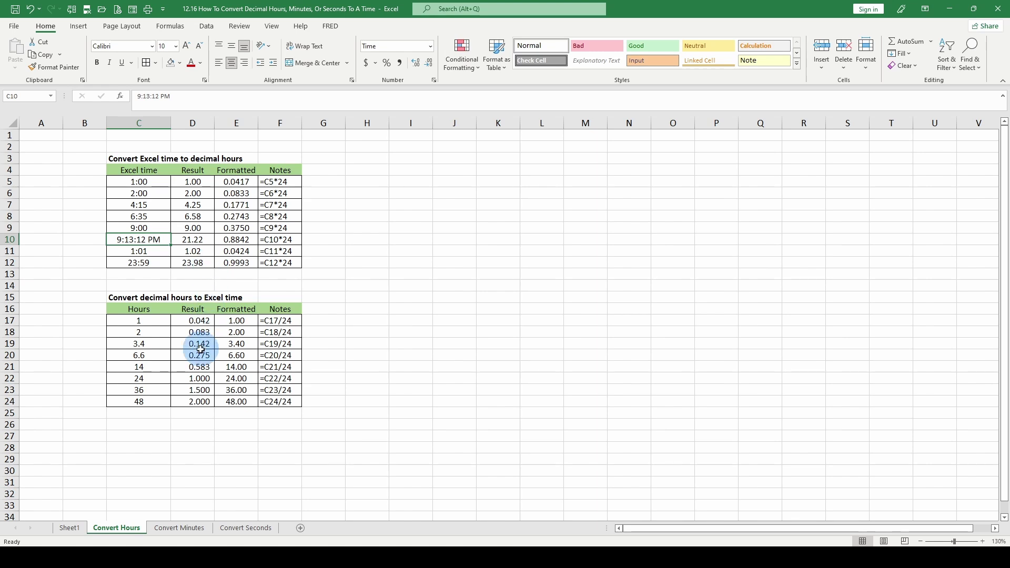
- Go to the decimal-hours-to-Excel-time table and inspect the hours value in C17 and the formula in D17
key(Down)
key(Down)
key(Down)
key(Down)
key(Down)
key(Down)
key(Down)
scroll(198, 346, down, 2)
scroll(188, 343, up, 2)
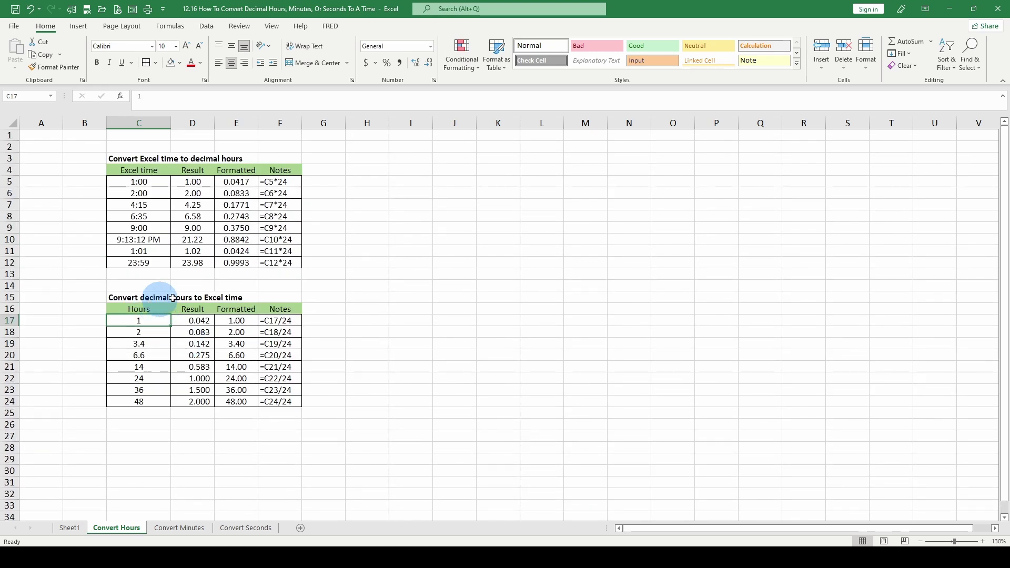
click(199, 321)
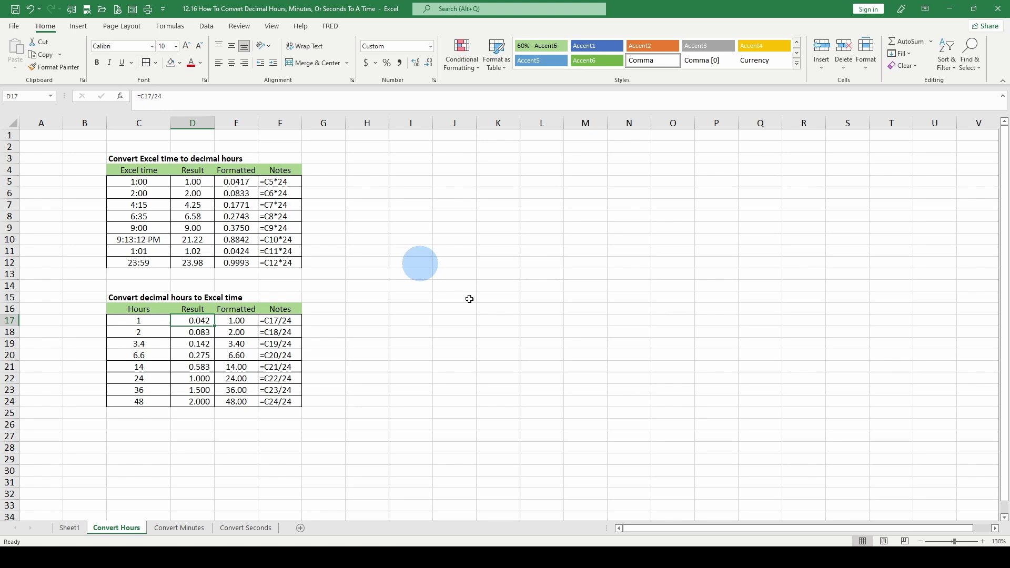
- Enter the check formula =1/24 in G17 and show the result in D17 with four decimal places
click(332, 322)
text(=1/24)
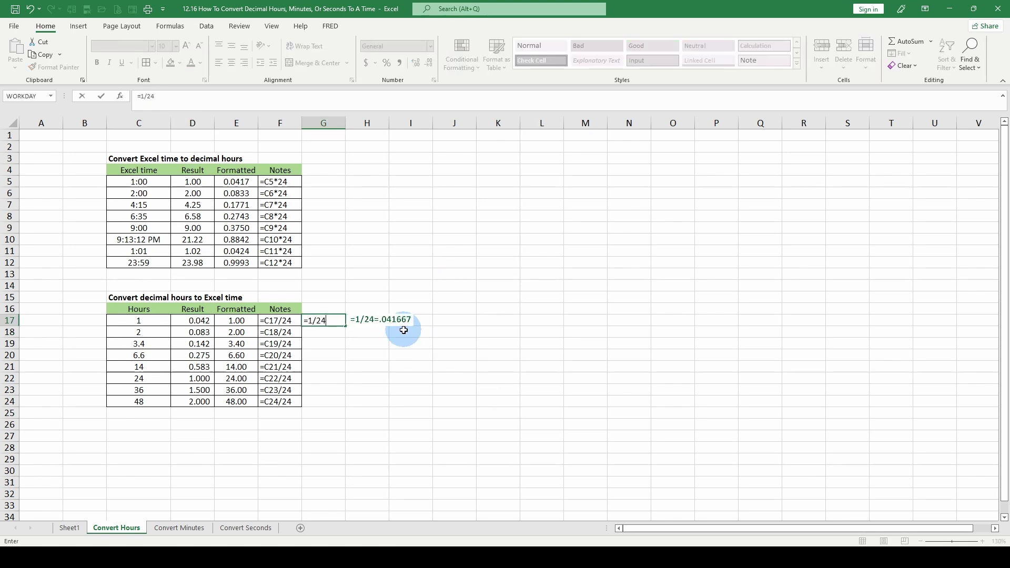
key(ctrl+Return)
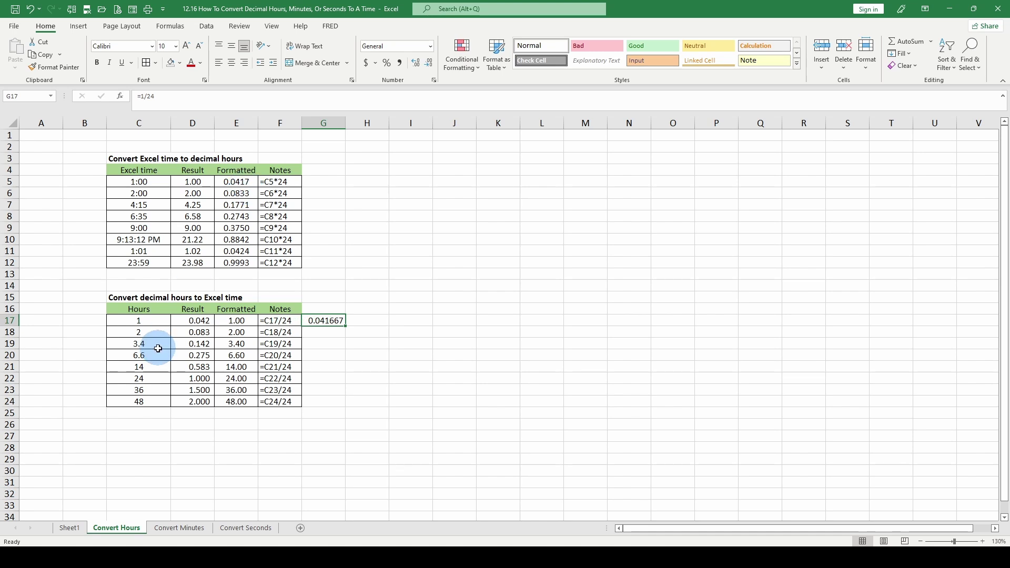
click(194, 319)
click(415, 62)
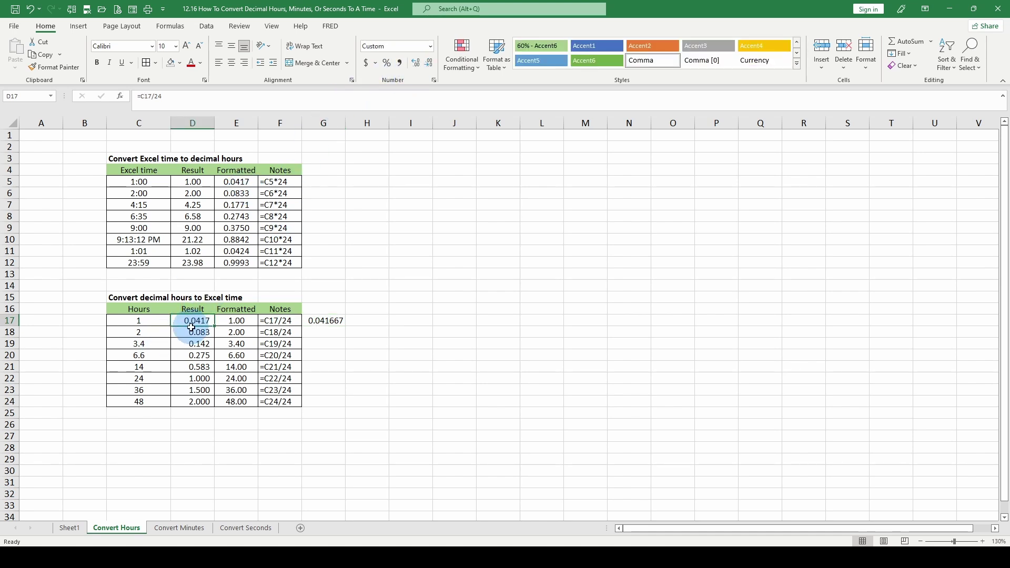
- Enter the check formula =6.6/24 in G20, beside the row for 6.6 hours
click(153, 355)
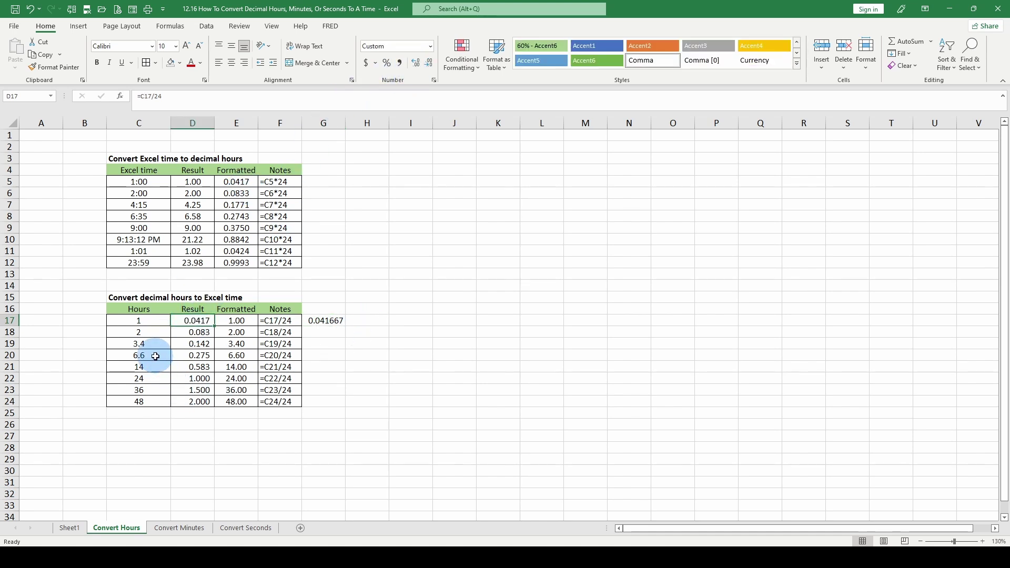
click(338, 360)
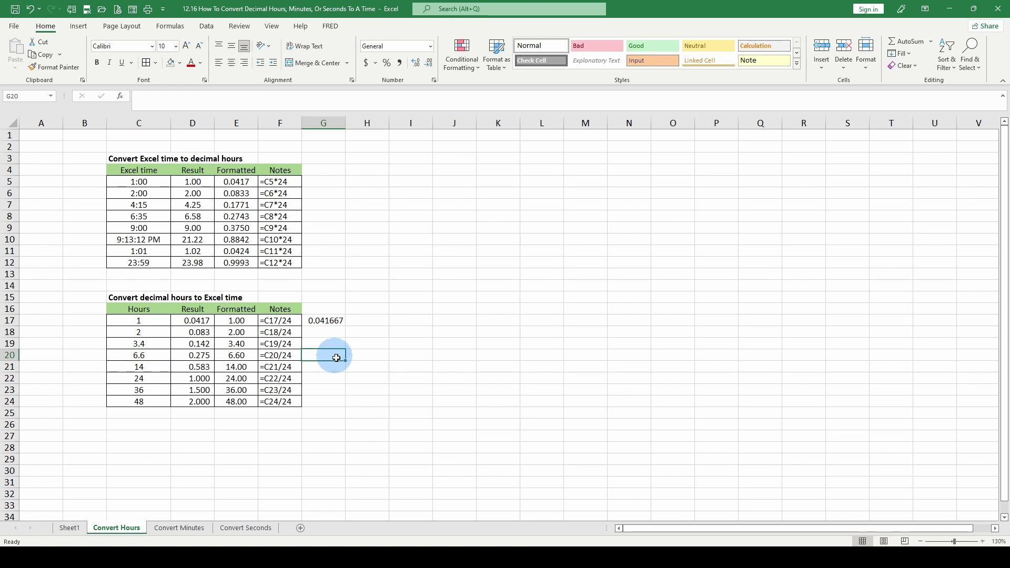
text(=6.6/)
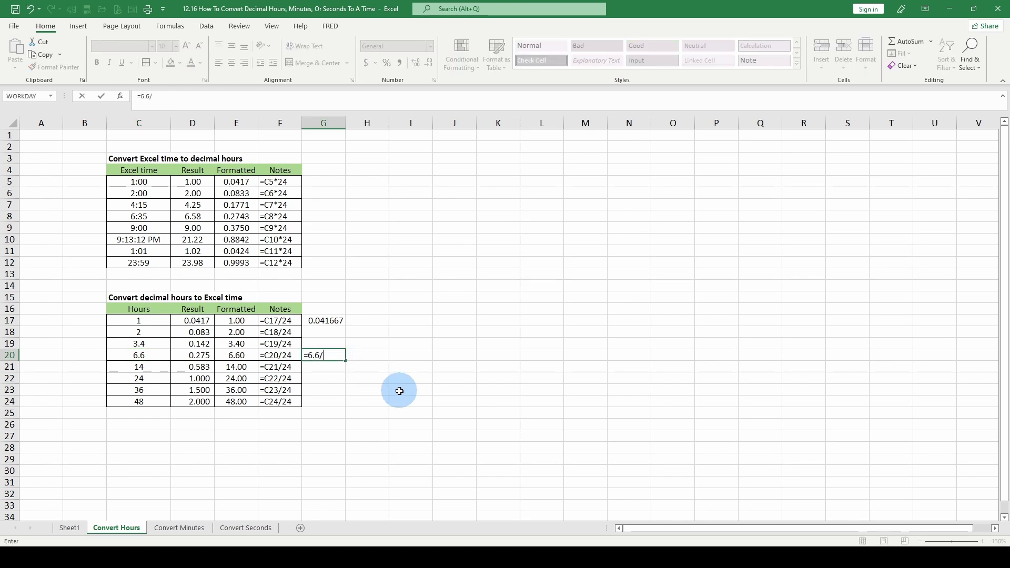
text(24)
key(ctrl+Return)
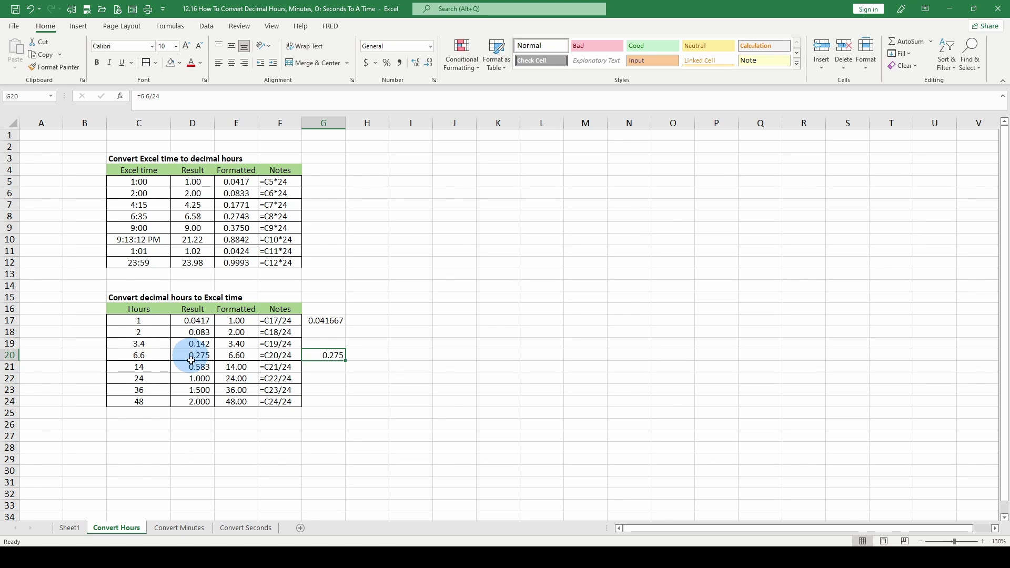
- Inspect the hours value in C24 and compare the formulas in D24 and E24
click(142, 403)
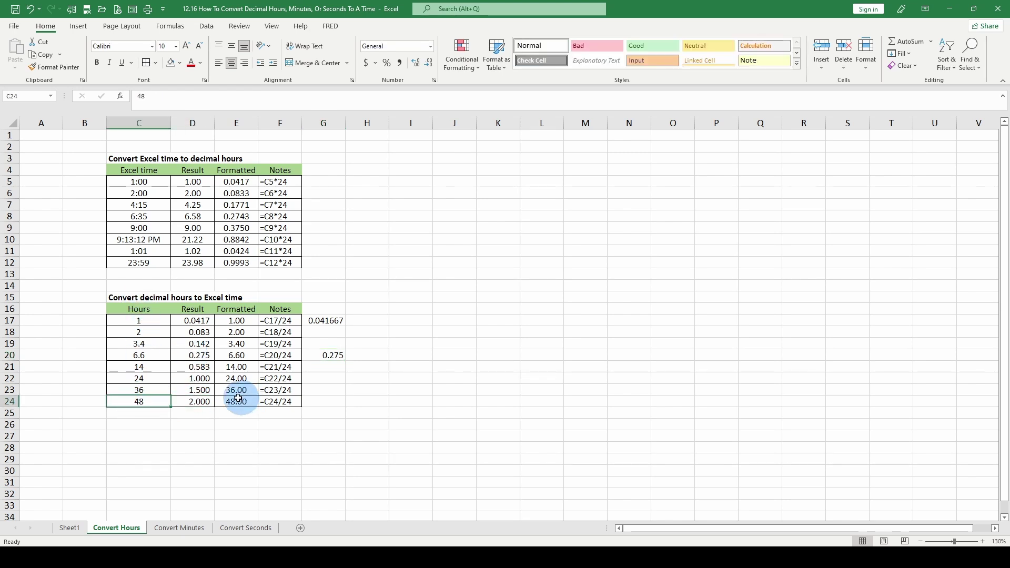
click(194, 404)
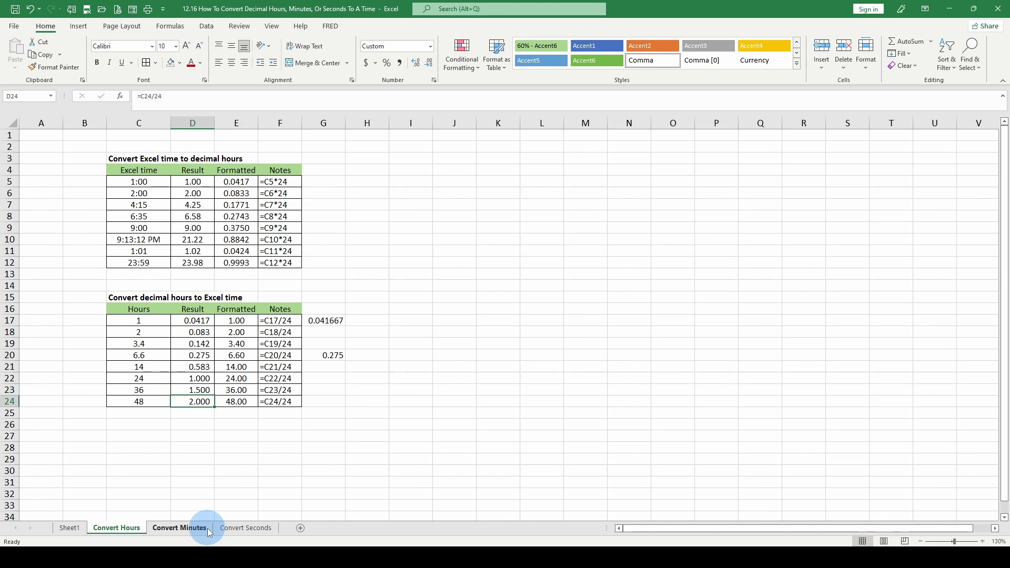
key(Right)
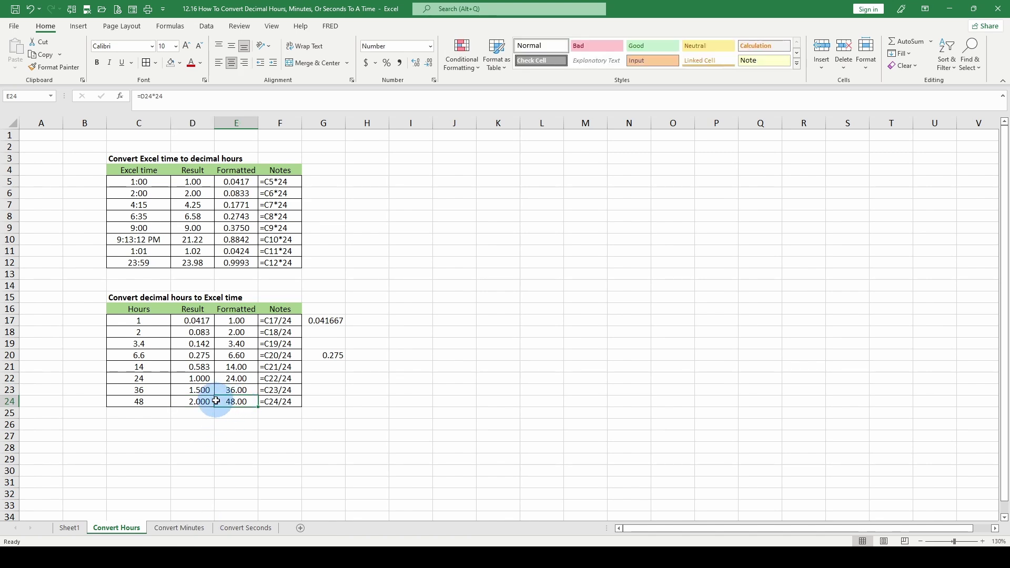
click(199, 401)
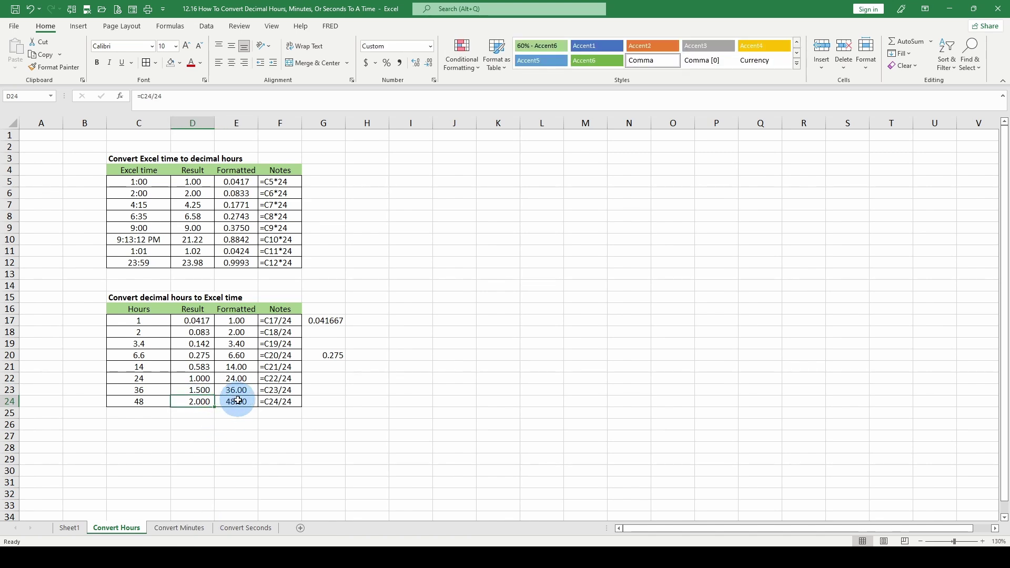
click(238, 401)
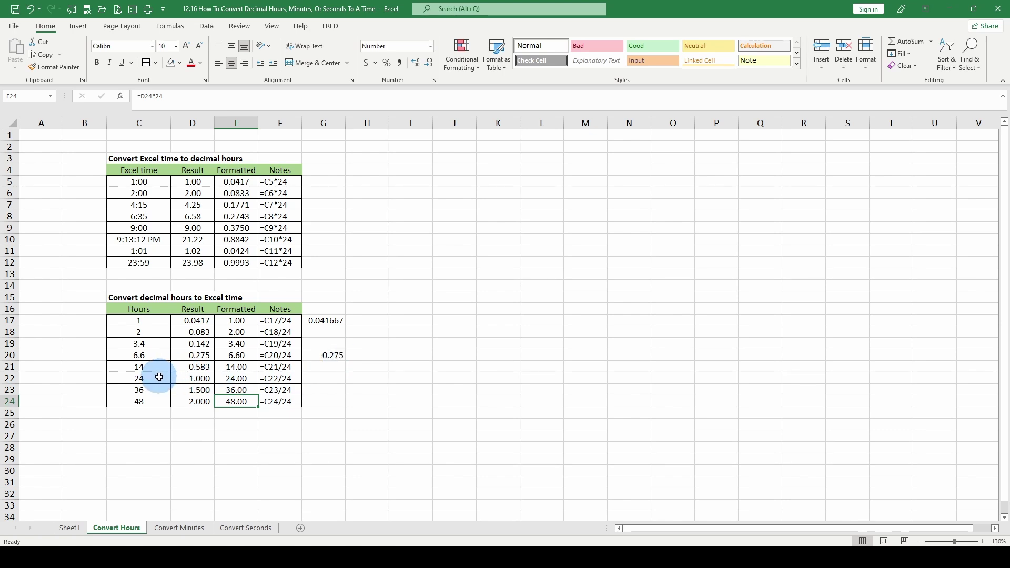
- Check the conversion formulas in D22 and E22, and the Formatted formula in E18
click(193, 381)
click(235, 377)
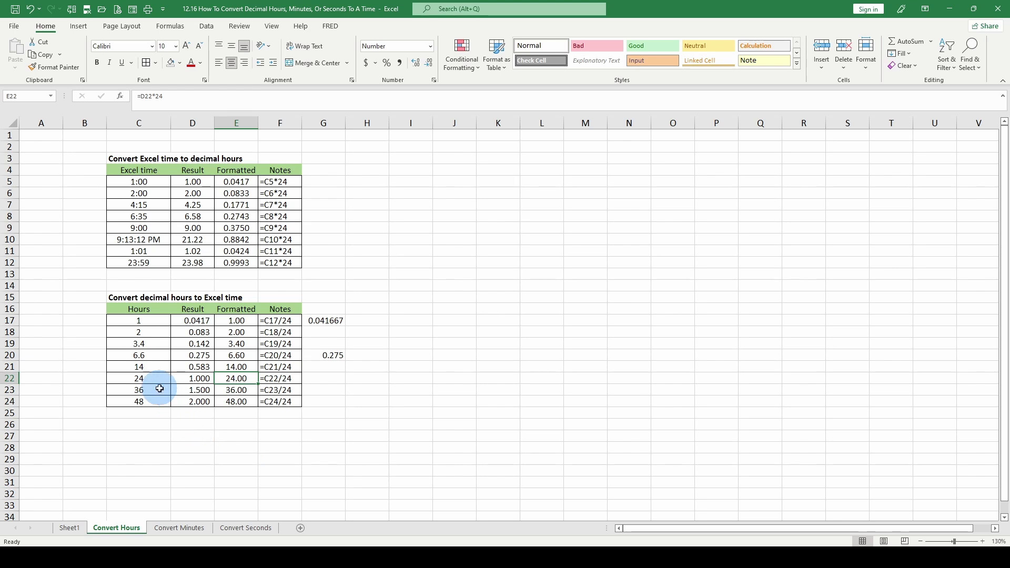
click(241, 331)
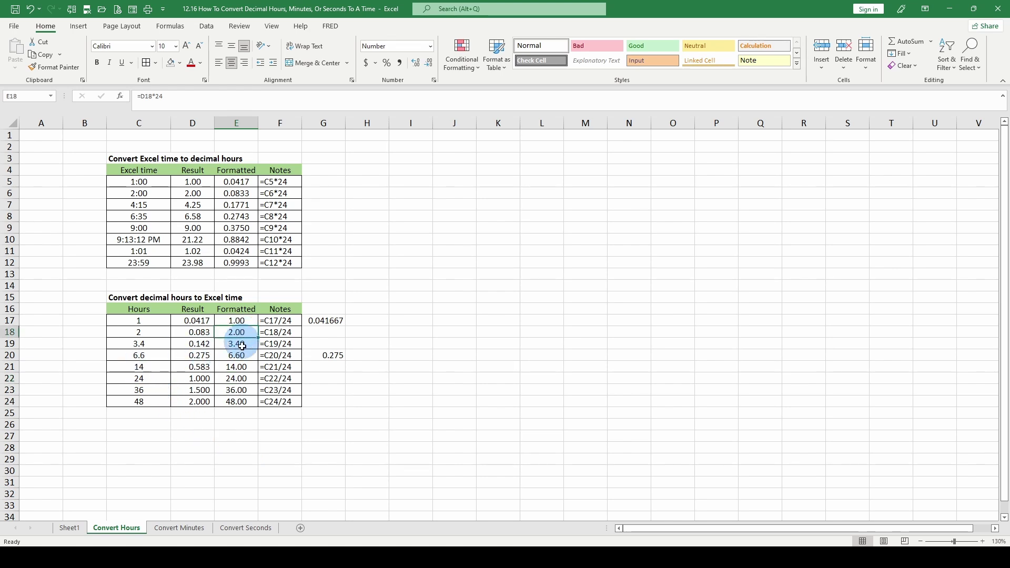